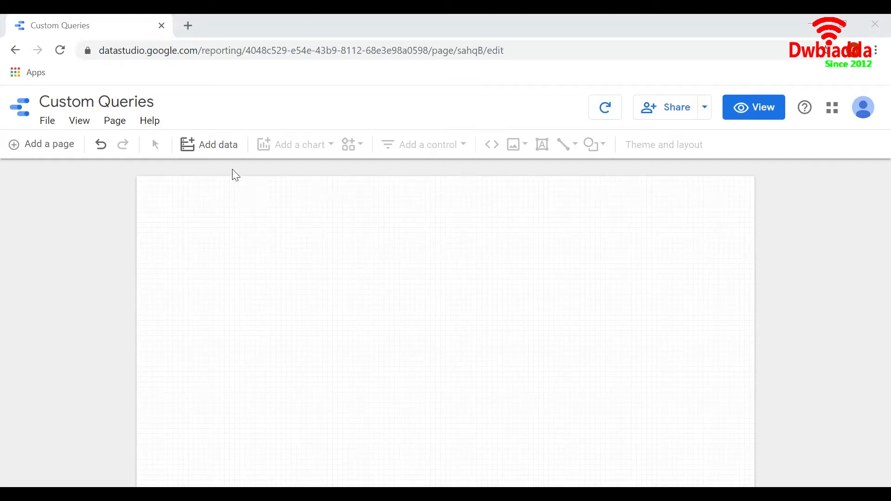
- Start adding a BigQuery data source based on a custom query, with My First Project as the billing project
click(204, 153)
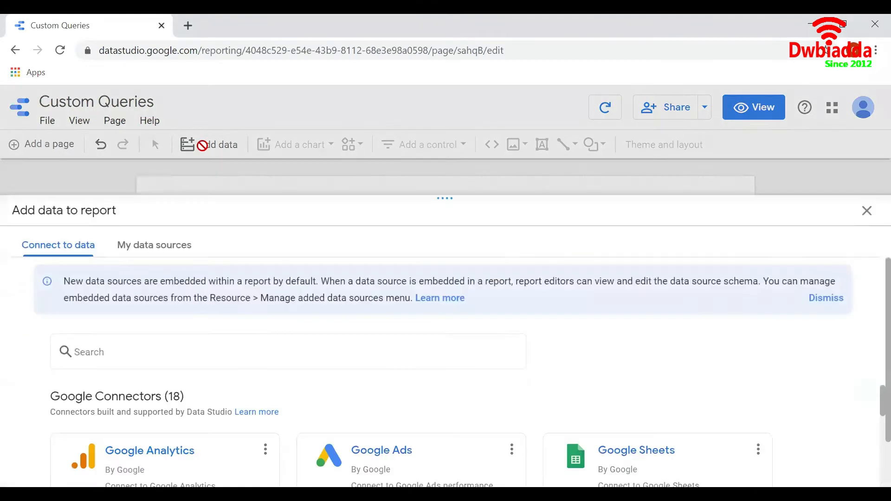
scroll(259, 419, down, 3)
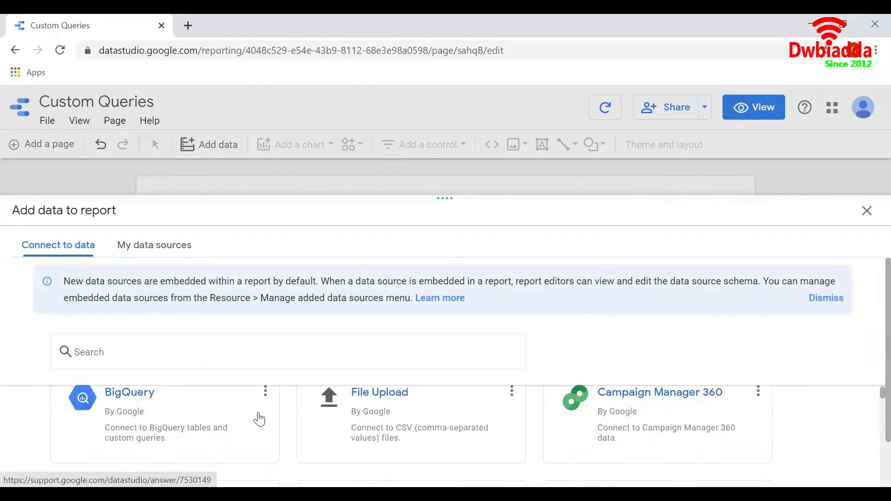
click(156, 427)
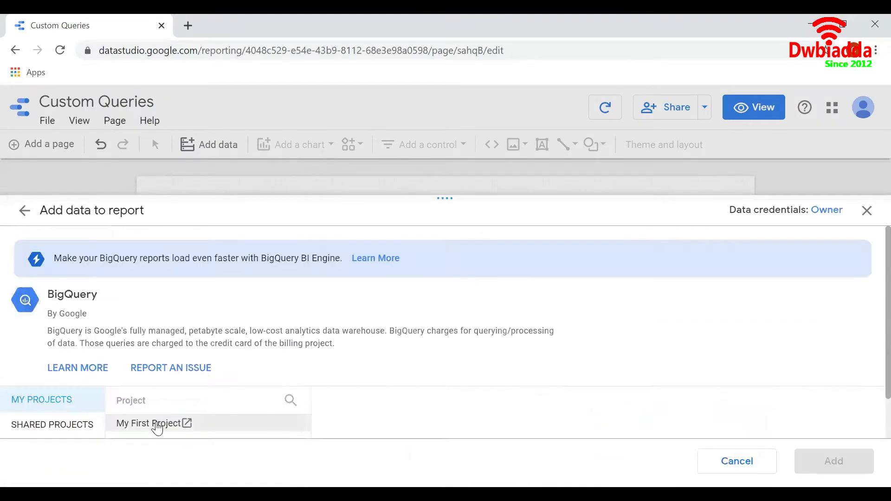
scroll(108, 431, down, 1)
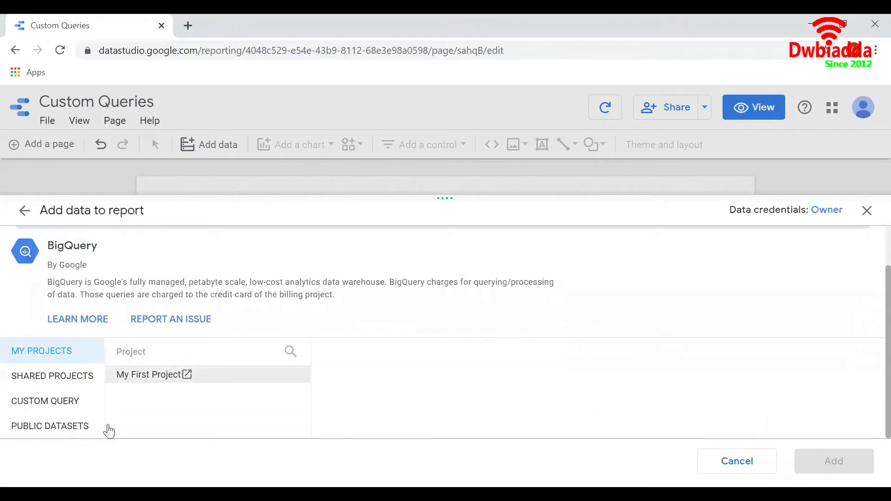
click(56, 407)
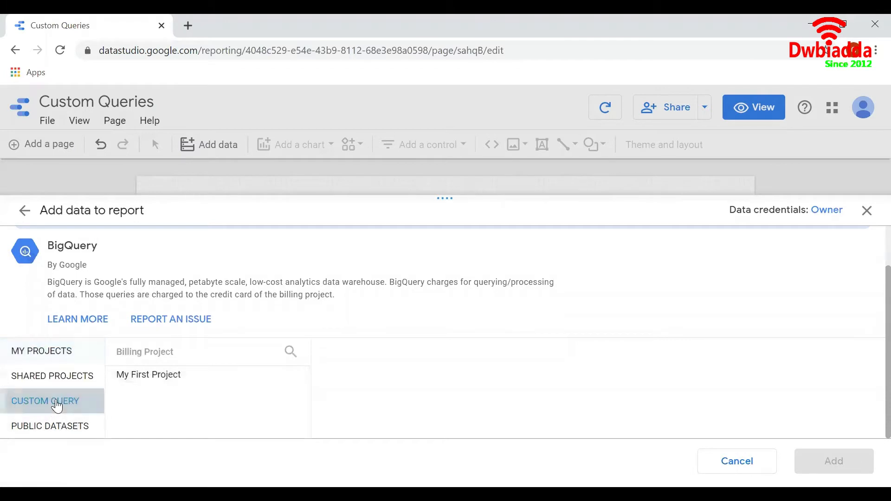
click(169, 380)
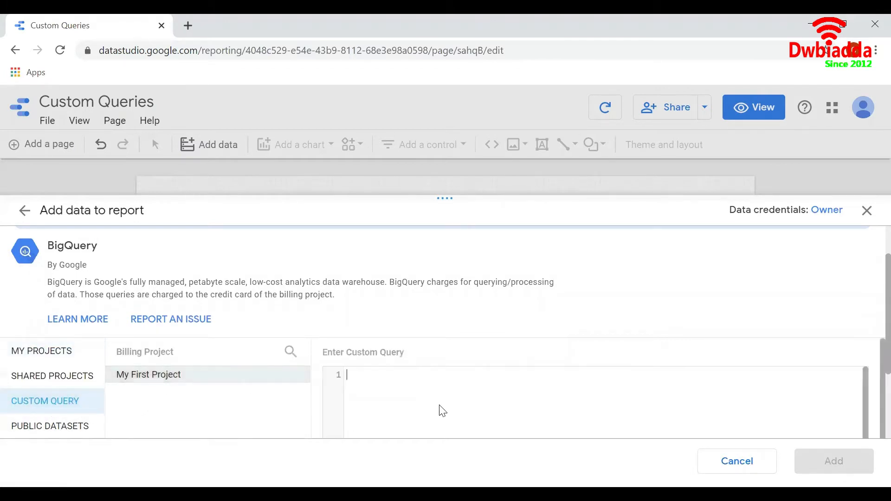
- Enter the custom query SELECT * FROM bigquery-public-data.austin_crime.crime and add the data source to the report
text(SELECT)
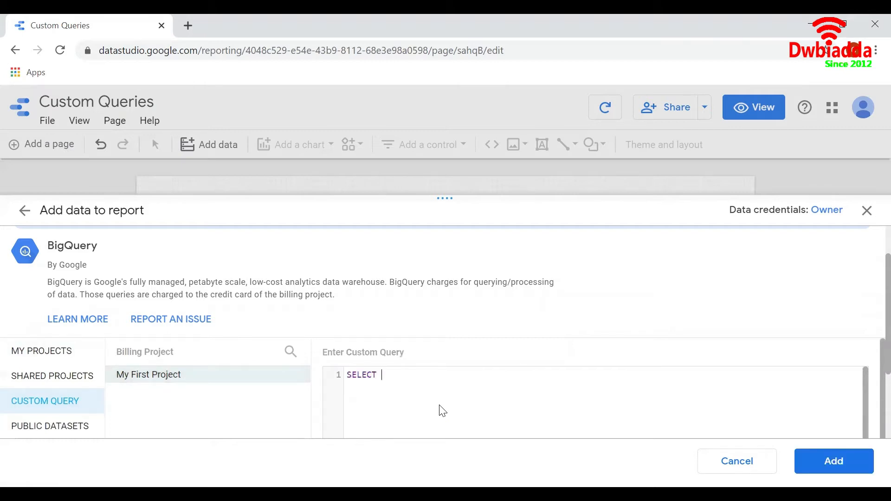
text(* FROM bigquery-public-data.austin_crime.crime)
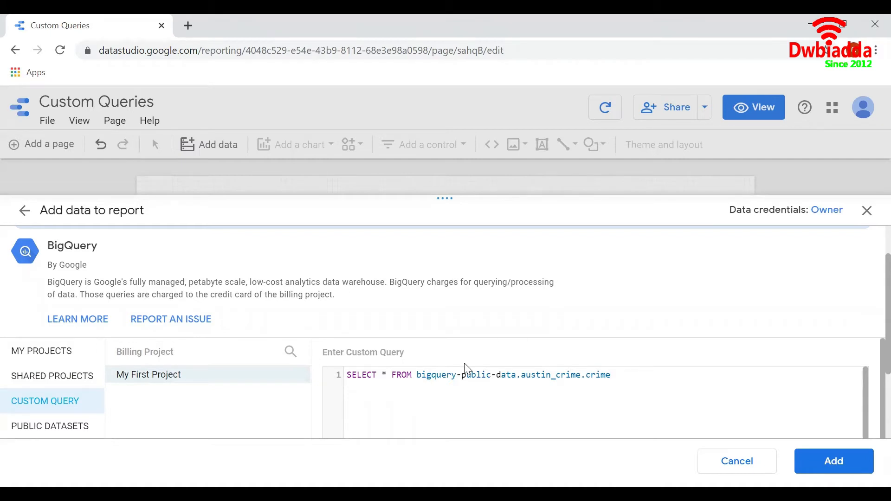
click(834, 461)
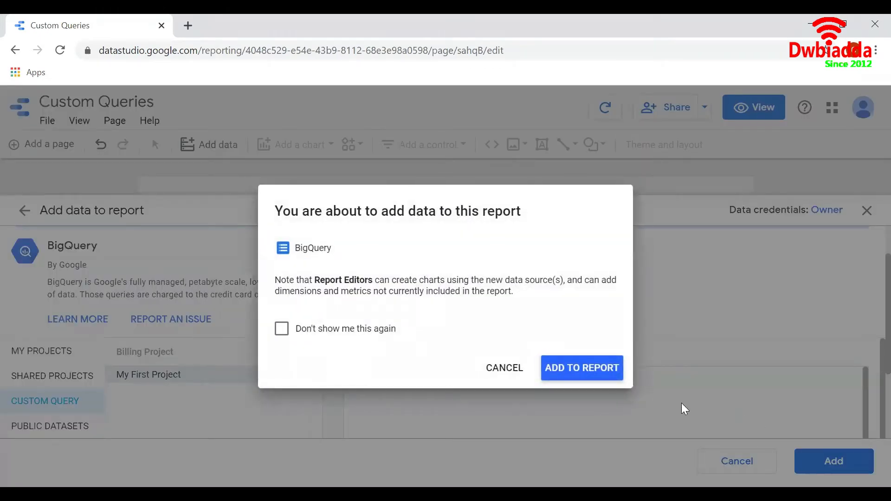
click(582, 367)
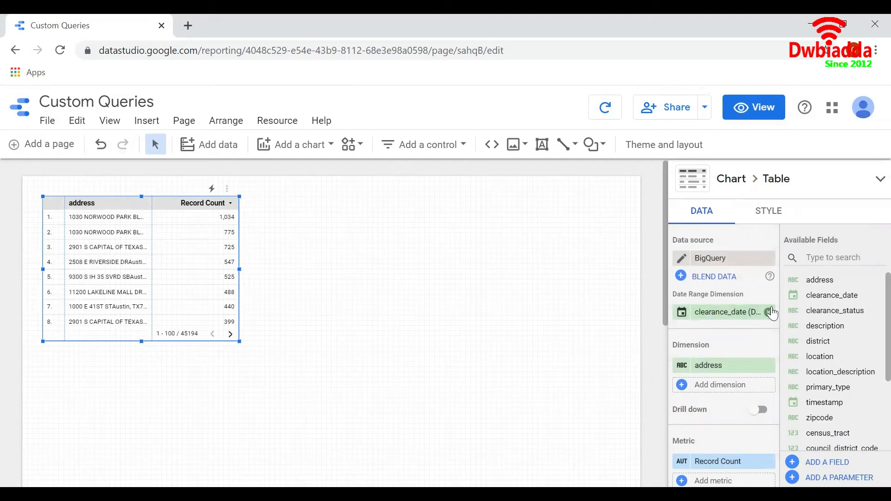
- Examine the field list of the report's BigQuery data source, including types and default aggregations, and return to the report
drag(822, 281, 836, 313)
click(272, 125)
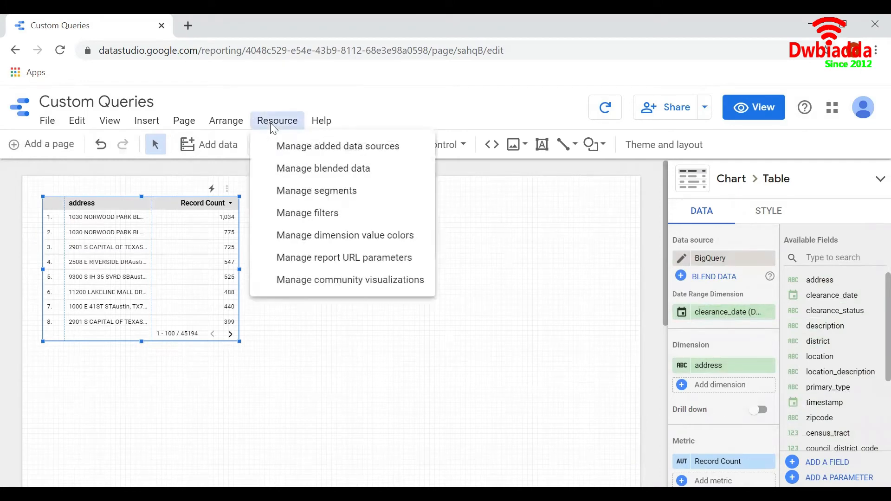
click(306, 148)
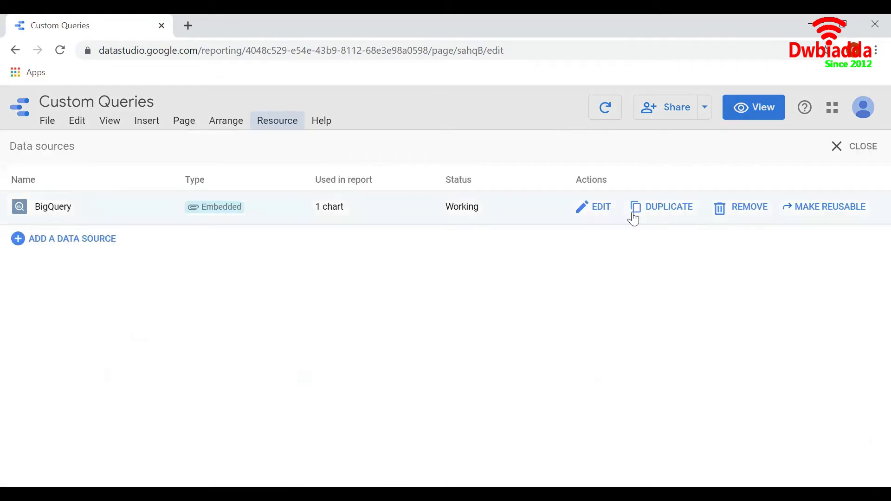
click(597, 211)
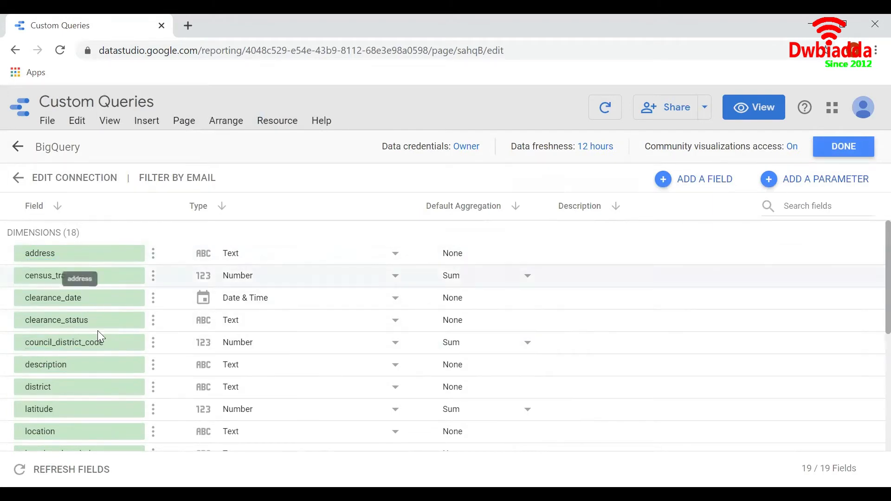
click(94, 365)
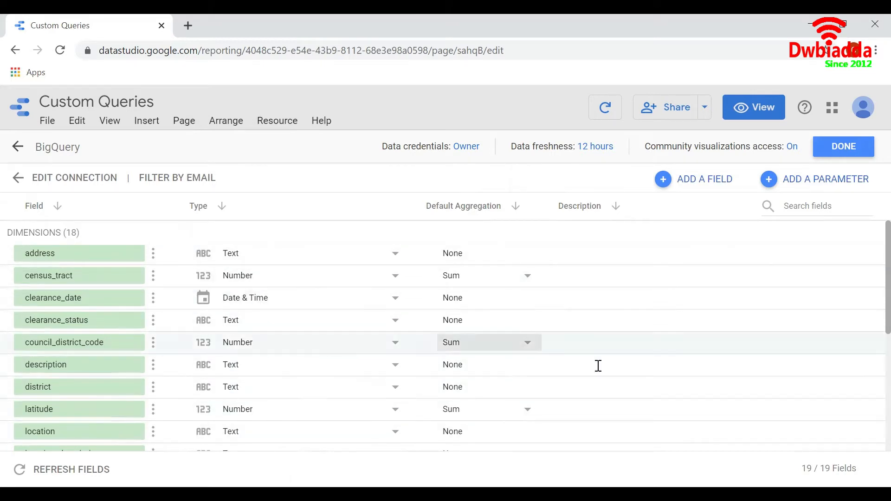
scroll(871, 270, down, 5)
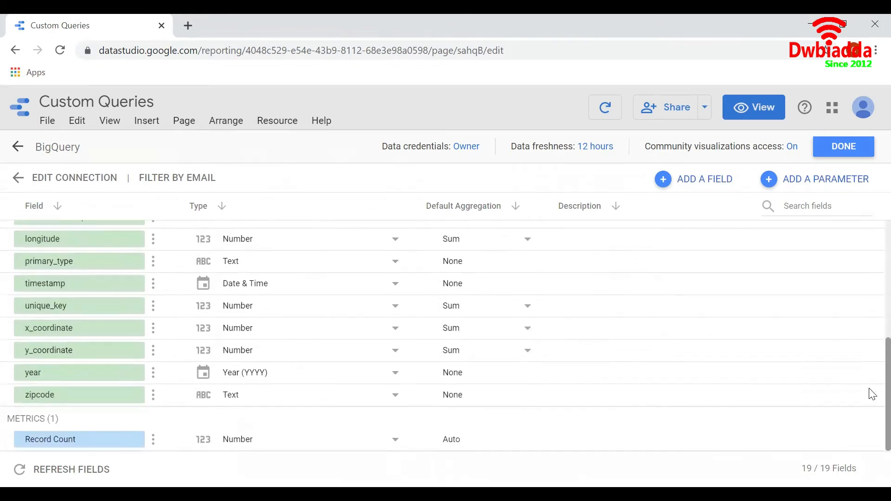
scroll(869, 352, up, 5)
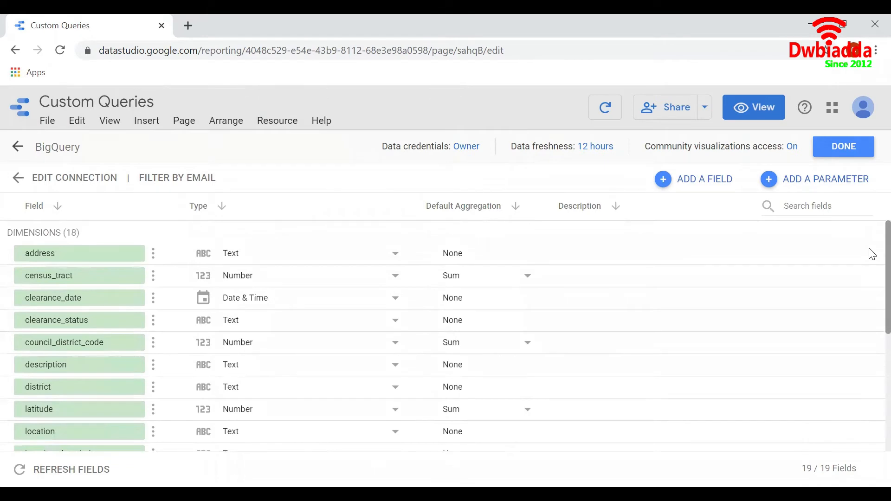
click(847, 149)
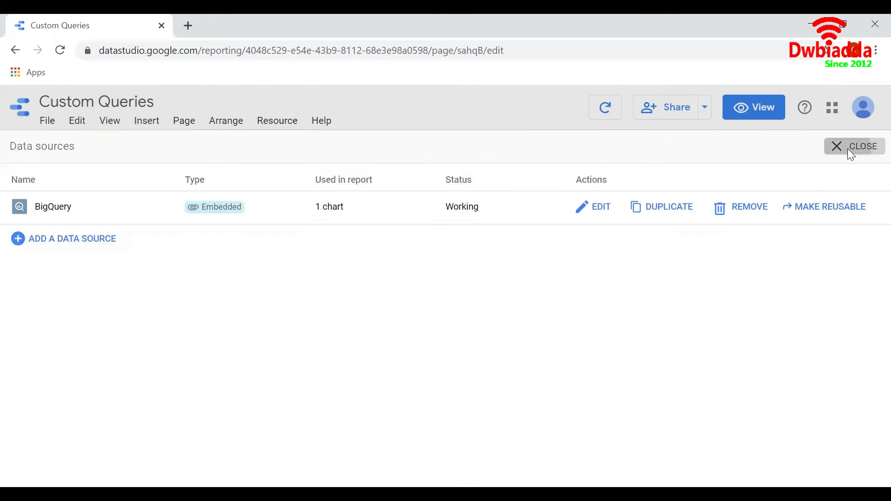
click(849, 151)
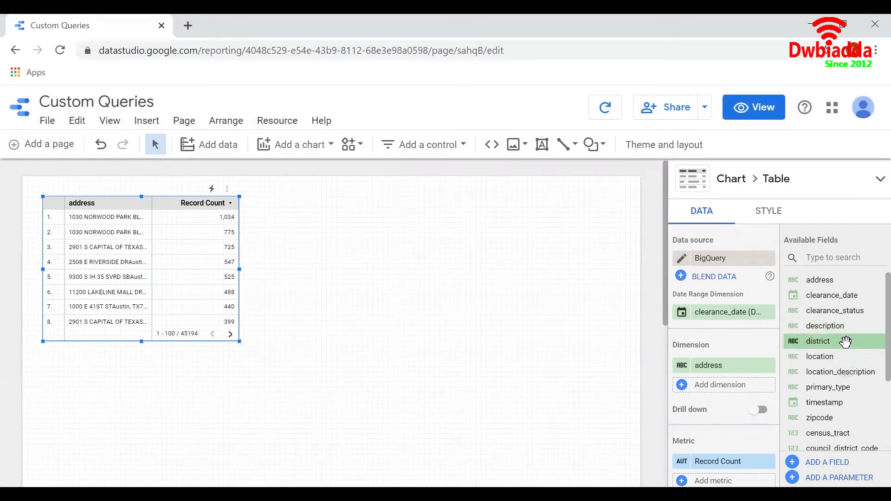
- Replace the table's address dimension with district and add zipcode as a second dimension
drag(755, 391, 768, 388)
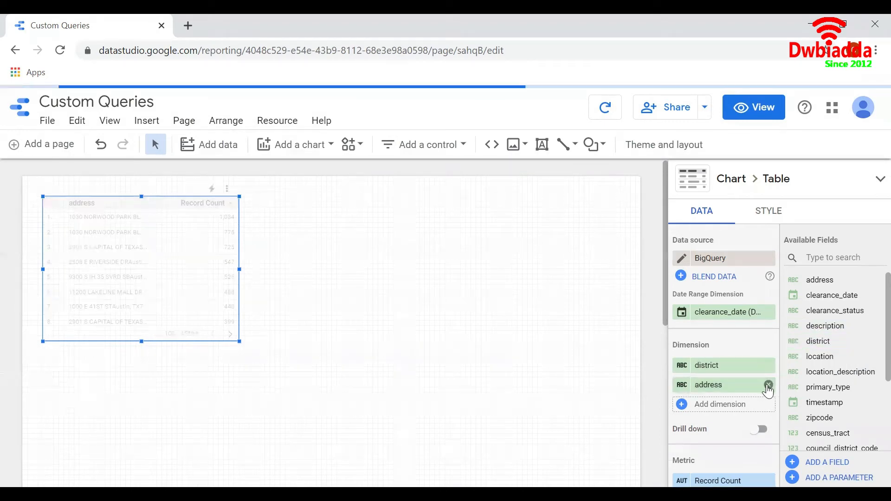
click(768, 385)
scroll(871, 335, down, 5)
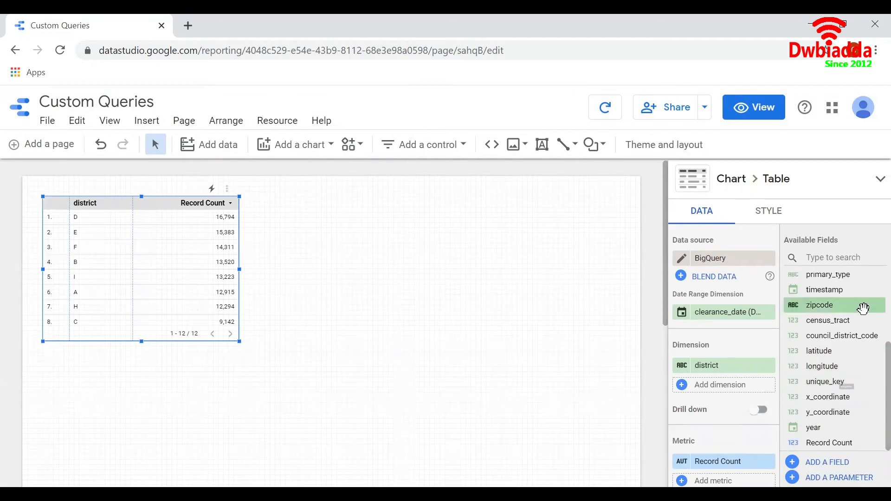
drag(862, 309, 725, 387)
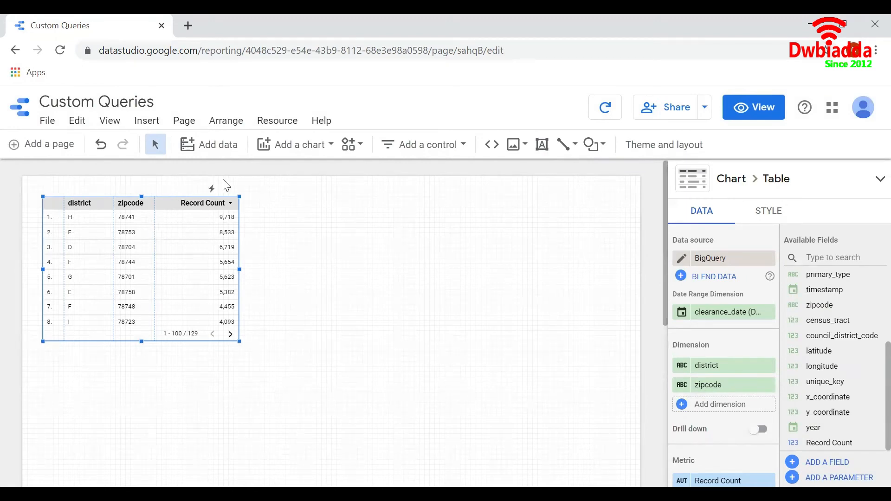
- Start adding a second BigQuery custom query data source, billed to My First Project
click(224, 144)
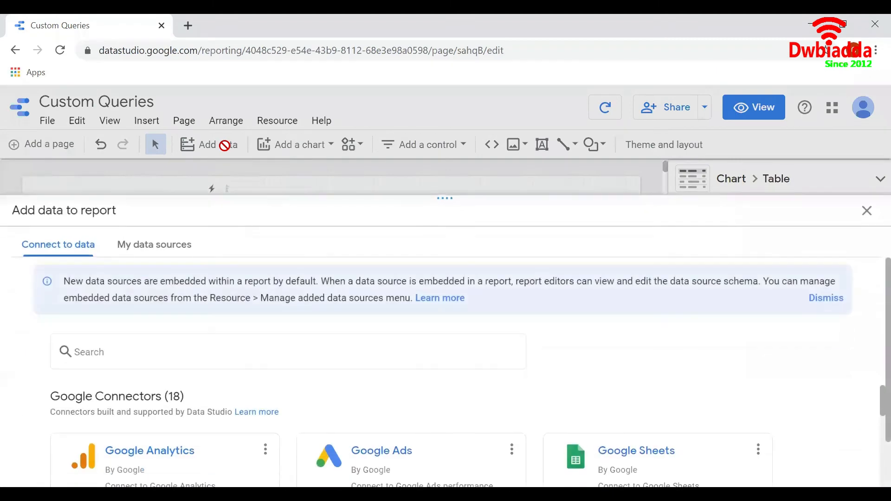
scroll(382, 369, down, 3)
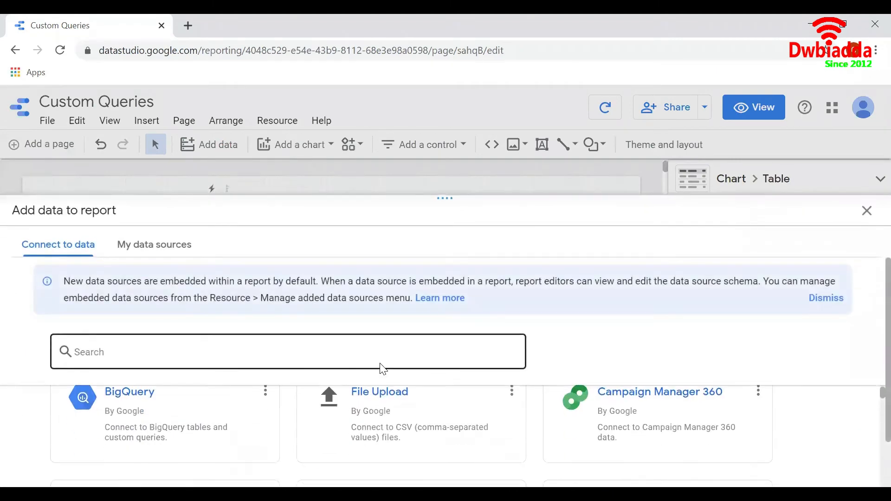
scroll(382, 369, up, 1)
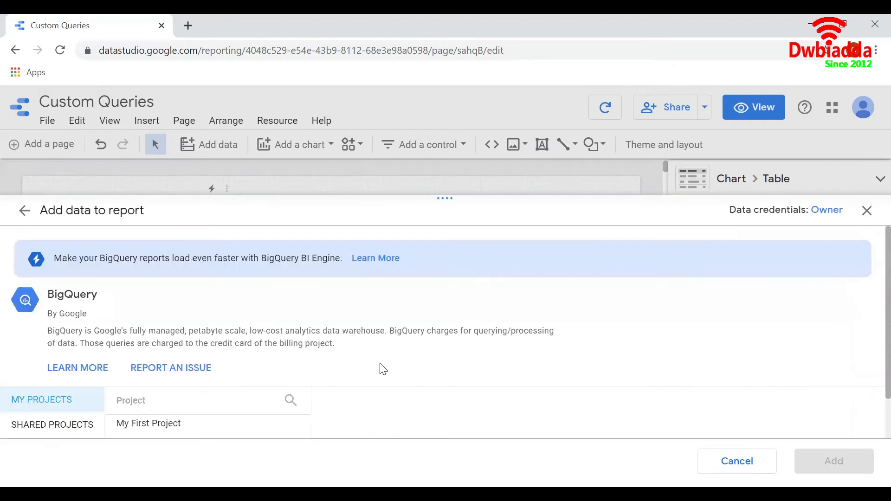
scroll(382, 369, down, 1)
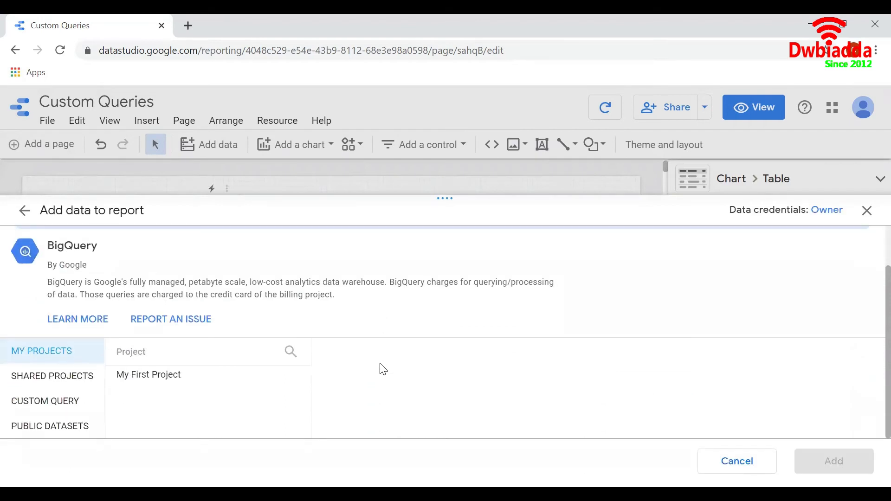
click(46, 401)
click(201, 375)
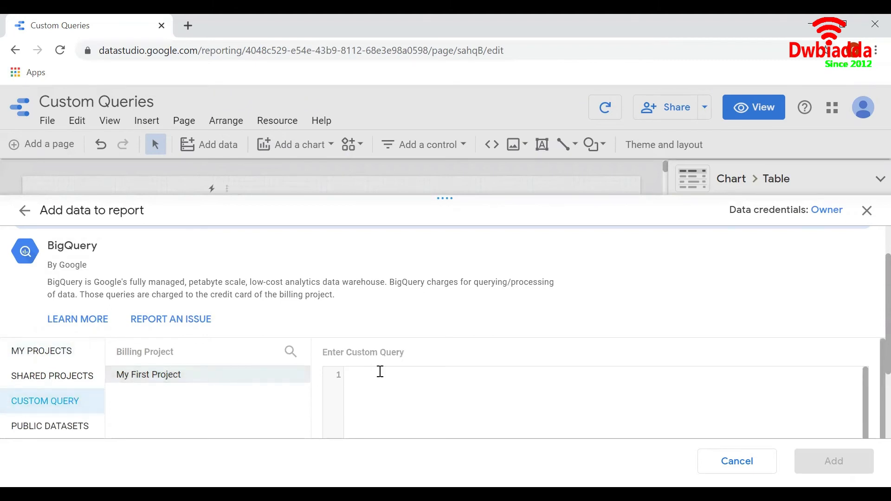
- Enter the query SELECT district, zipcode from bigquery-public-austin_crime.crime where zipcode='78741' and try to add it to the report
text(SELECT)
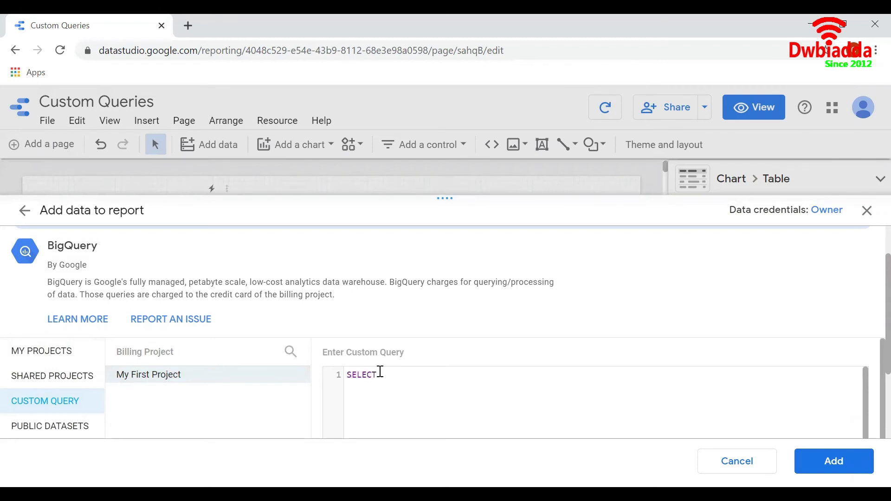
text( district, zipcode from bigquery-public-austin_crime.crime where zipcode='78741')
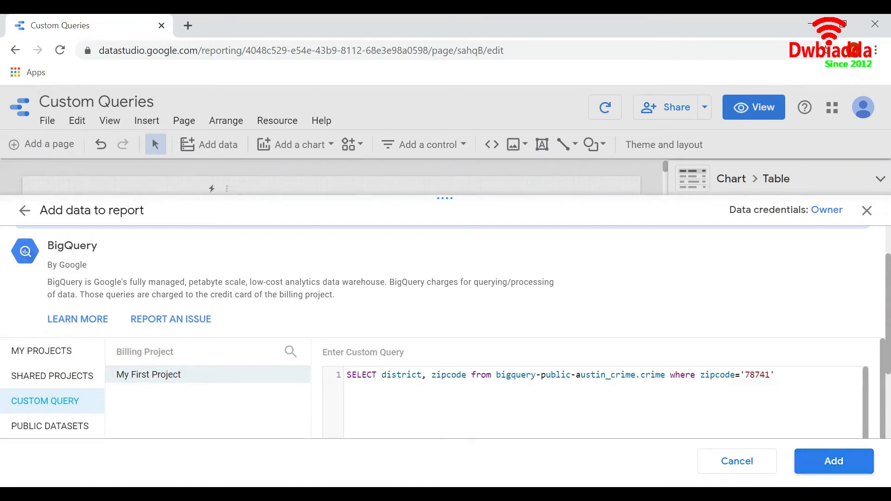
click(834, 461)
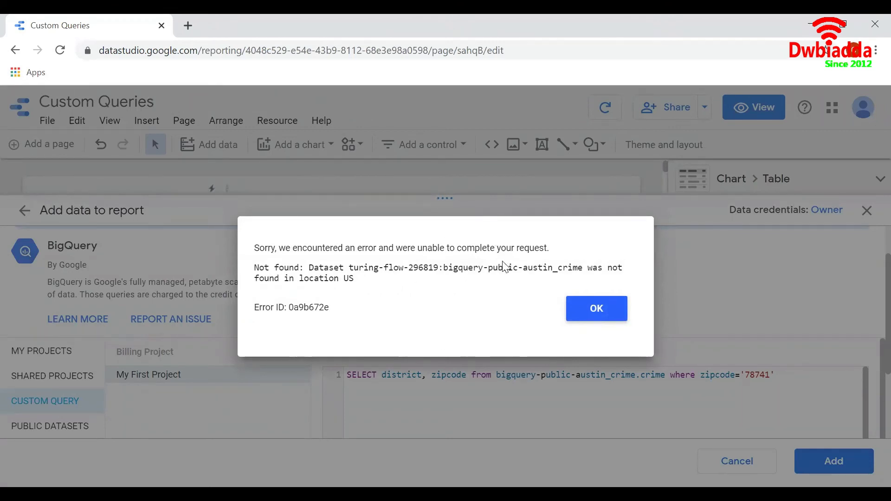
click(592, 308)
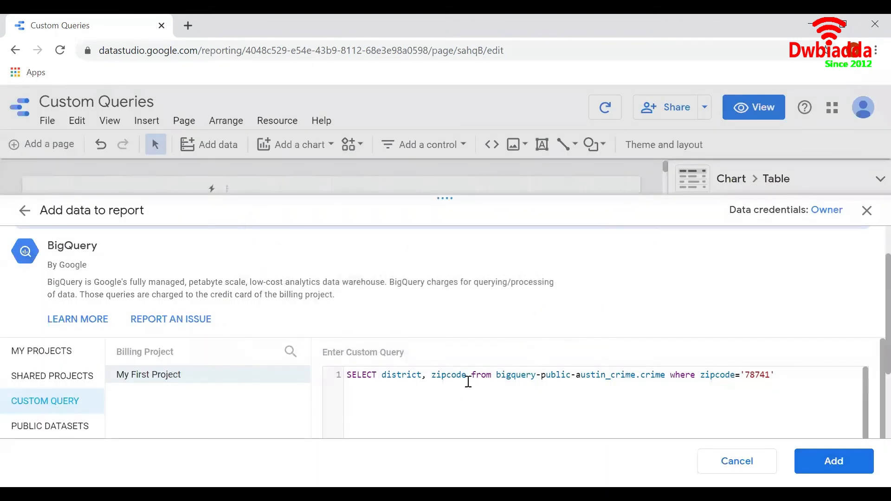
- Correct the table reference in the query to bigquery-public-data.austin_crime.crime and add the data source to the report
click(575, 376)
text(data.)
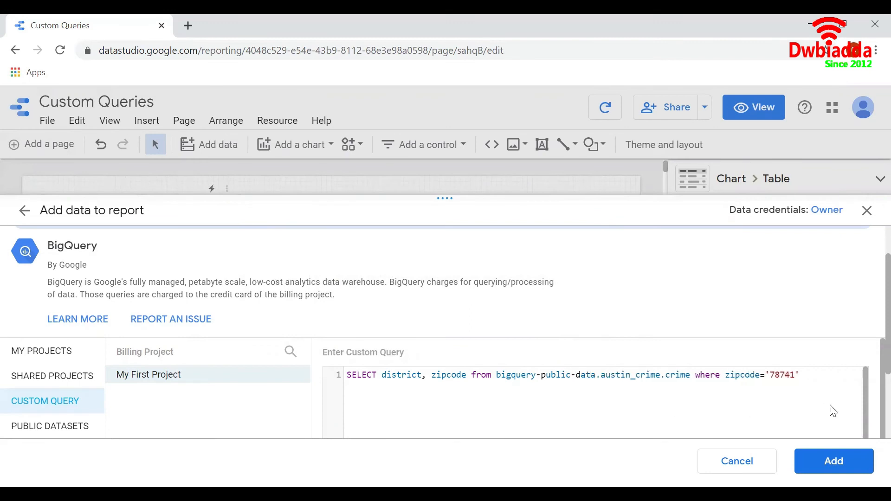
click(834, 460)
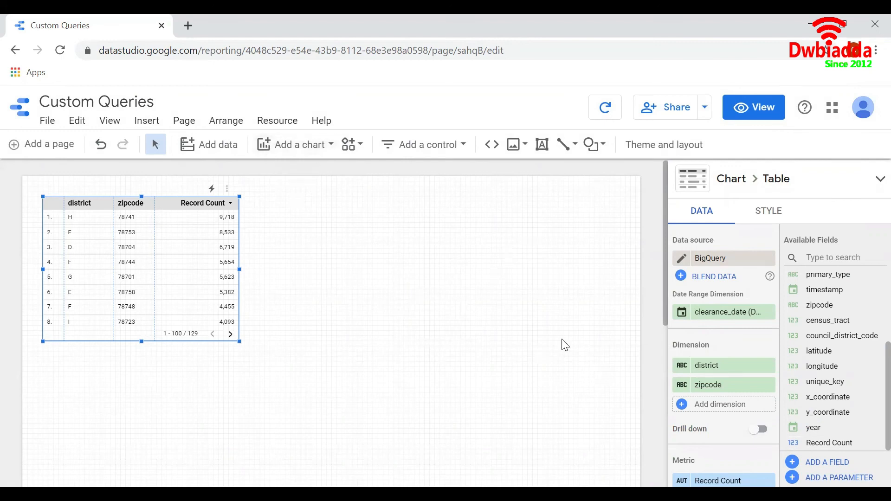
- Examine the fields of the BigQuery data source that no chart uses yet, and return to the report
click(270, 124)
click(295, 144)
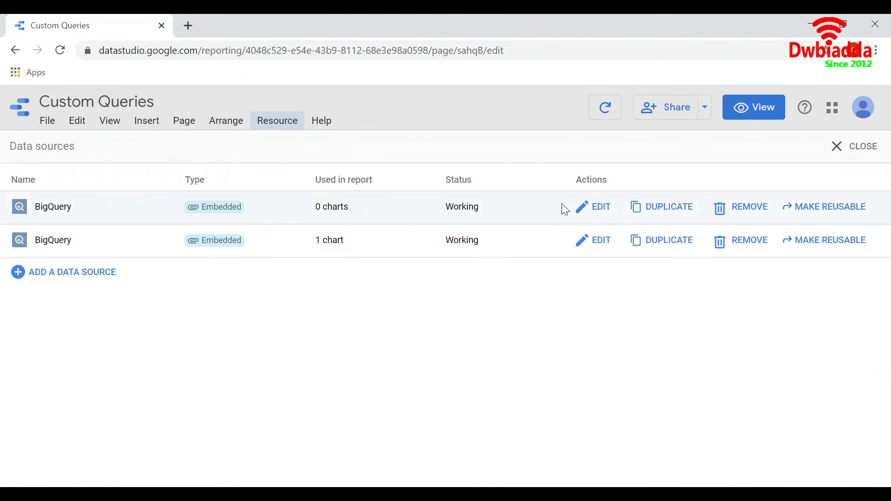
click(589, 209)
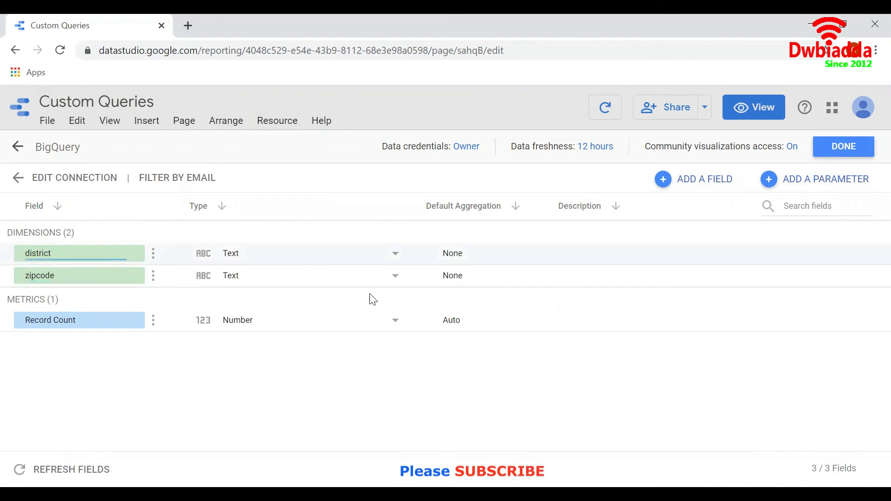
click(832, 154)
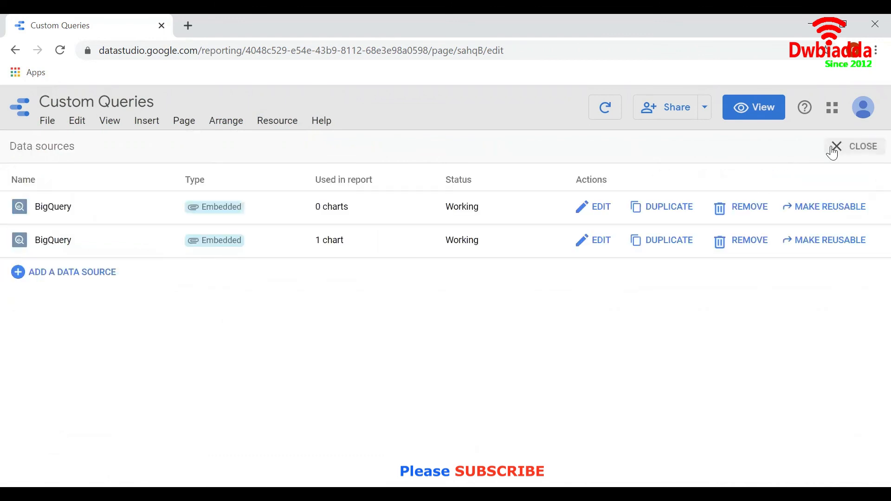
click(840, 145)
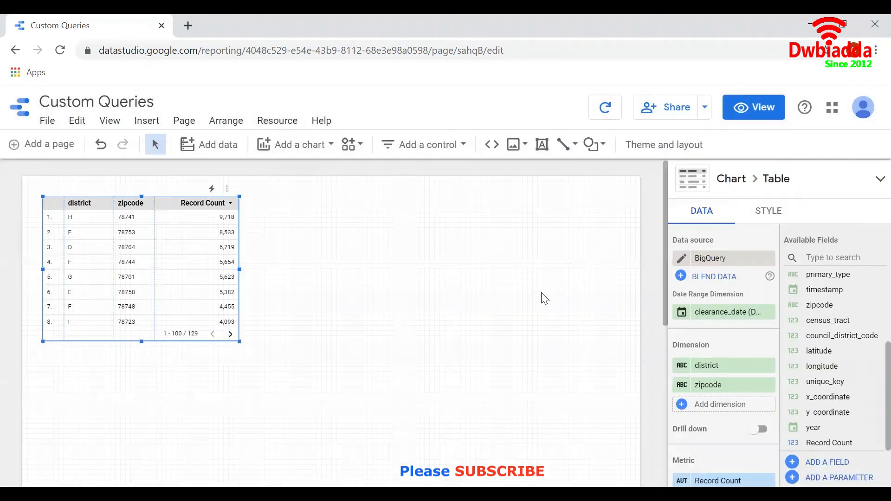